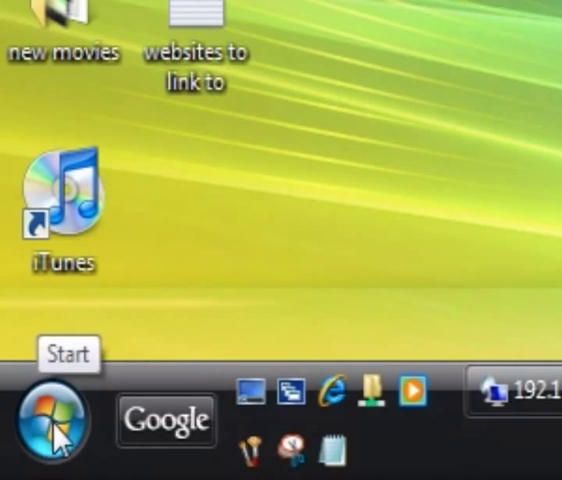
# Open the Windows Vista Start menu to reach the Computer link.
pyautogui.click(55, 430)
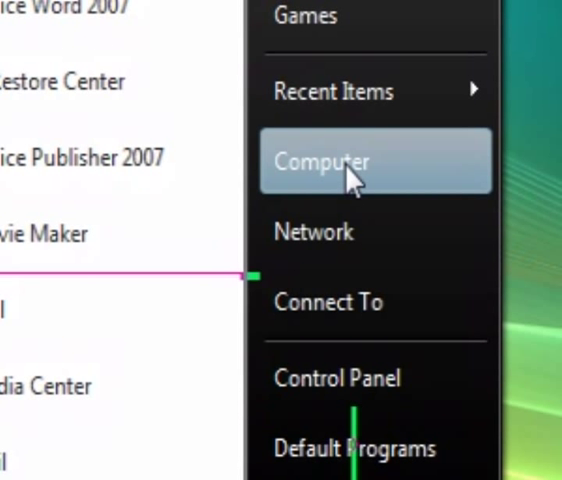
# Open Computer to list the C:, RECOVERY and Sims3 DVD (E:) drives.
pyautogui.click(352, 178)
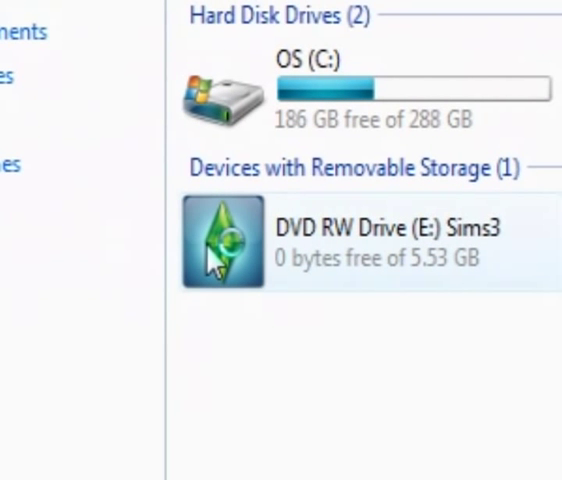
pyautogui.moveTo(222, 240)
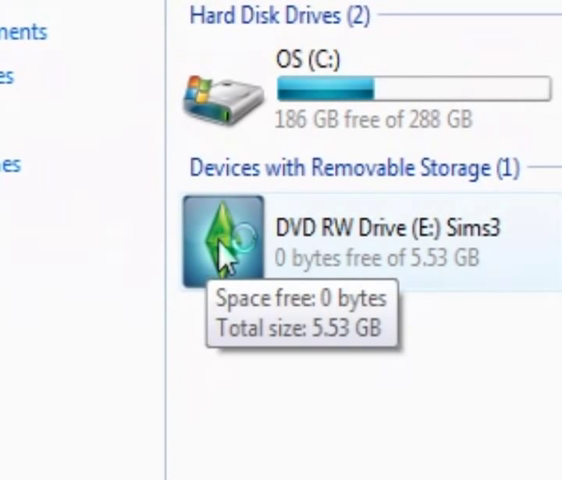
# Show the context menu for the DVD RW Drive (E:) Sims3.
pyautogui.rightClick(228, 255)
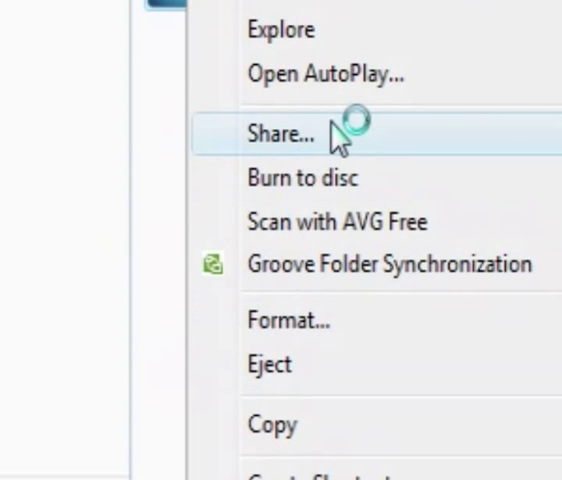
# Explore the Sims3 DVD to view its GameData, Support and setup files.
pyautogui.click(297, 150)
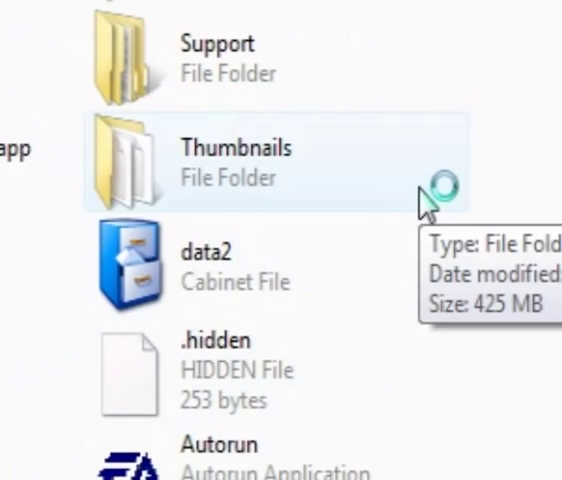
pyautogui.scroll(-5, 420, 190)
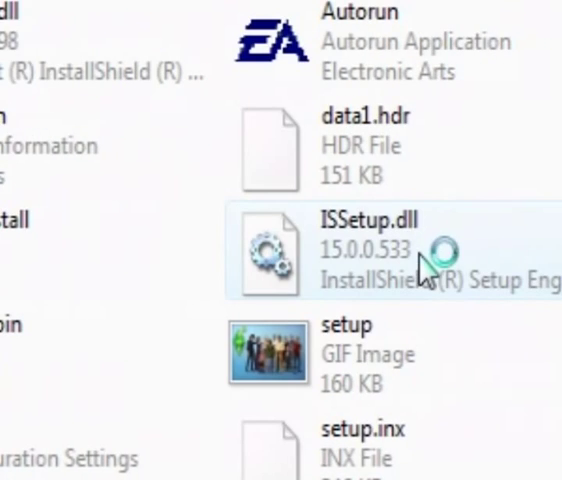
pyautogui.scroll(5, 430, 265)
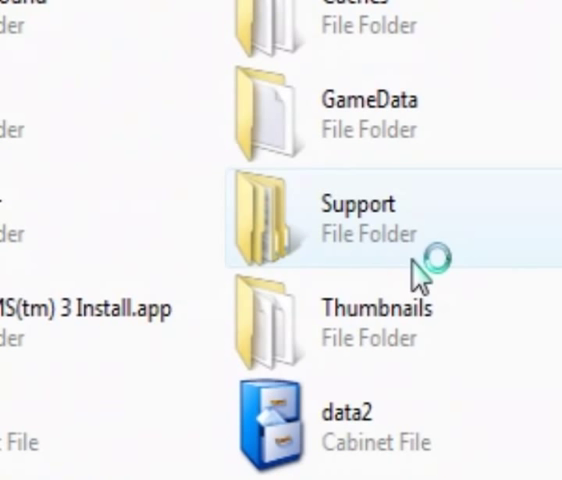